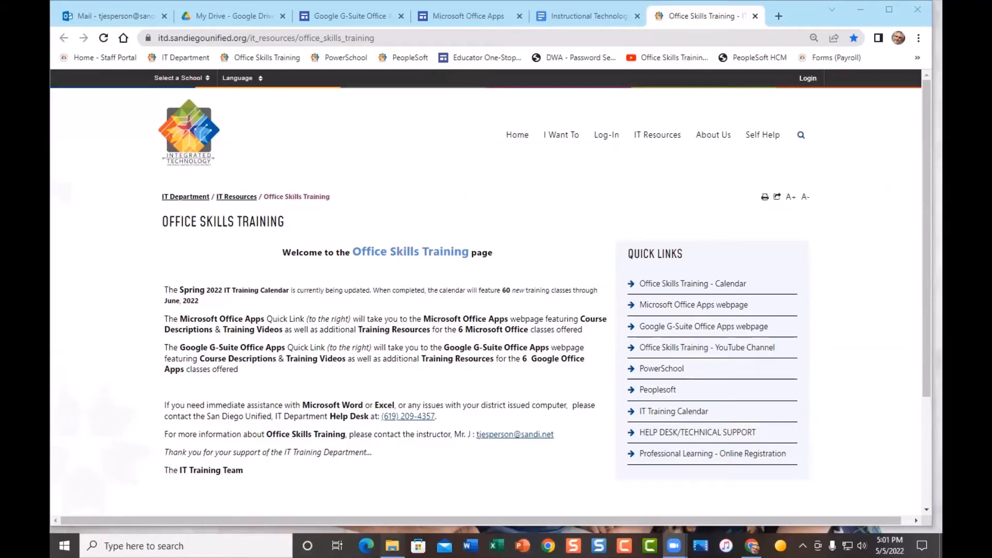
Step: Open the Formatting and Editing document from the Zoom Beginner's Microsoft Word 2021 folder
mouse_move(392, 545)
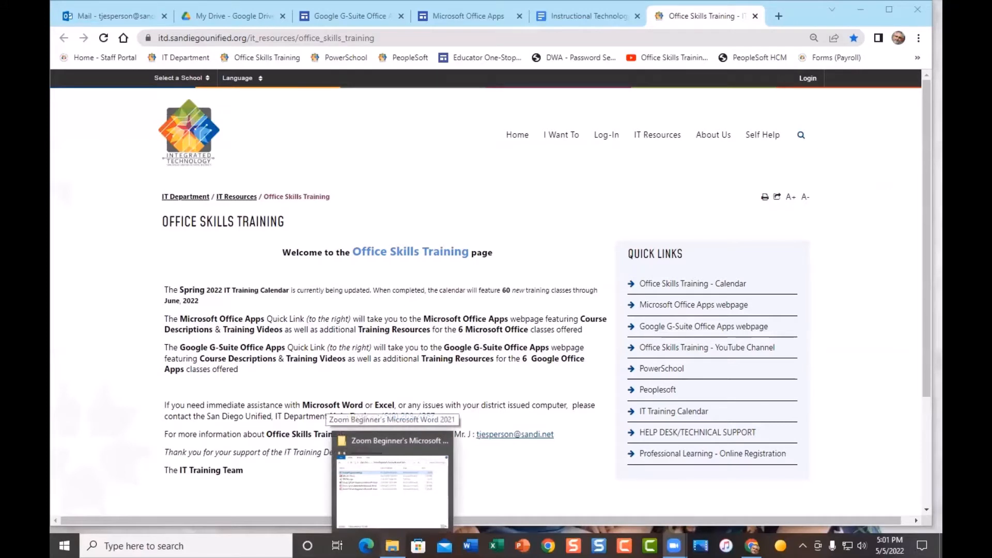
click(393, 491)
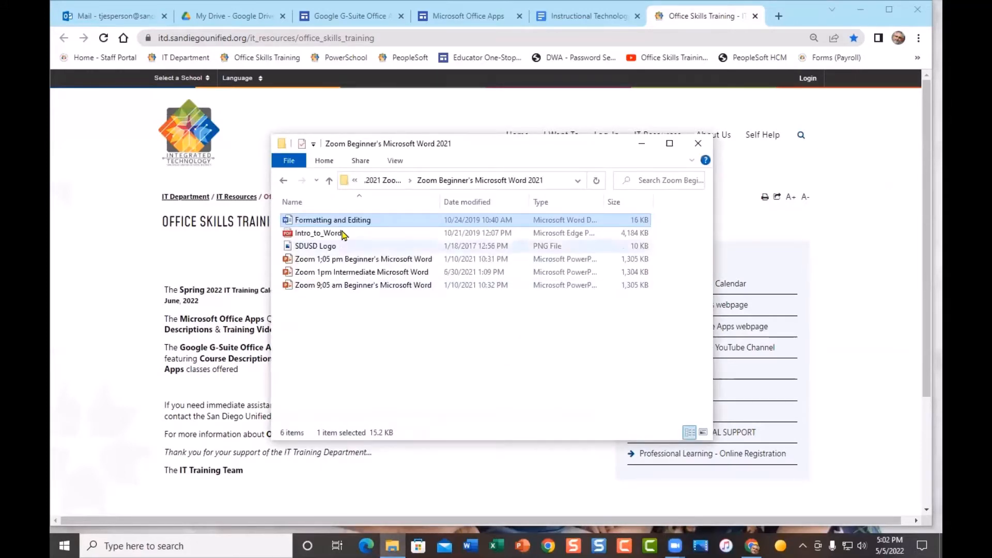
double_click(379, 222)
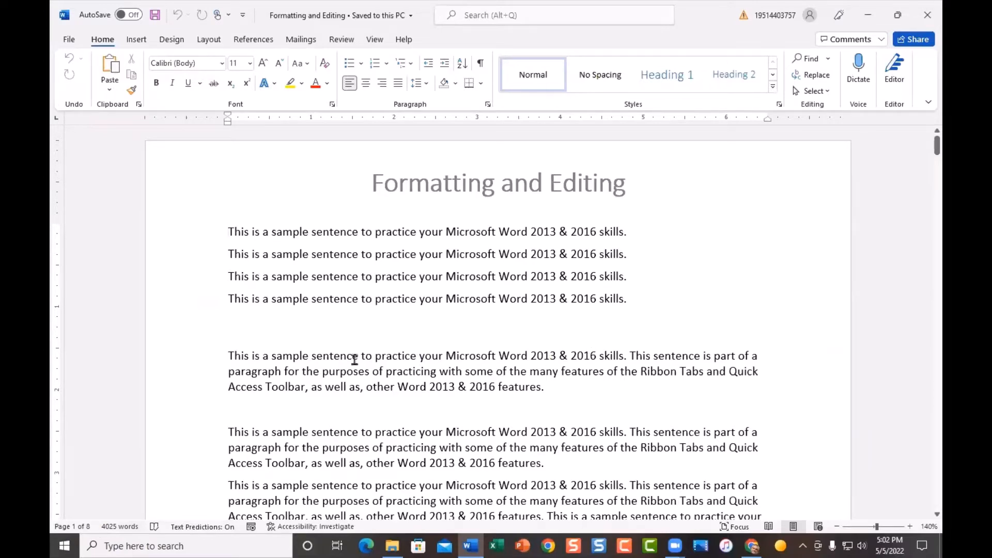
Step: Open the AutoCorrect Options dialog from the Proofing section of Word Options
scroll(360, 361, down, 1)
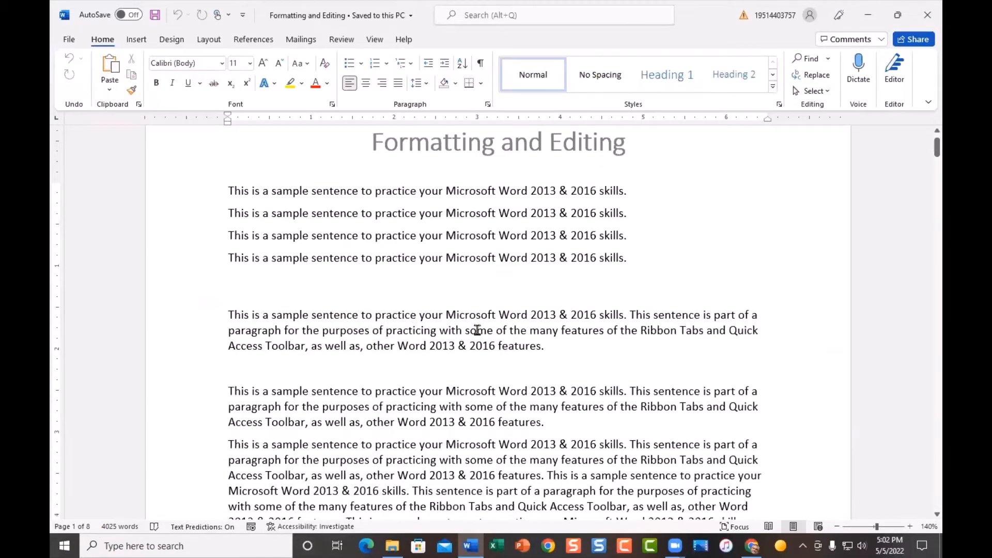
scroll(476, 330, down, 3)
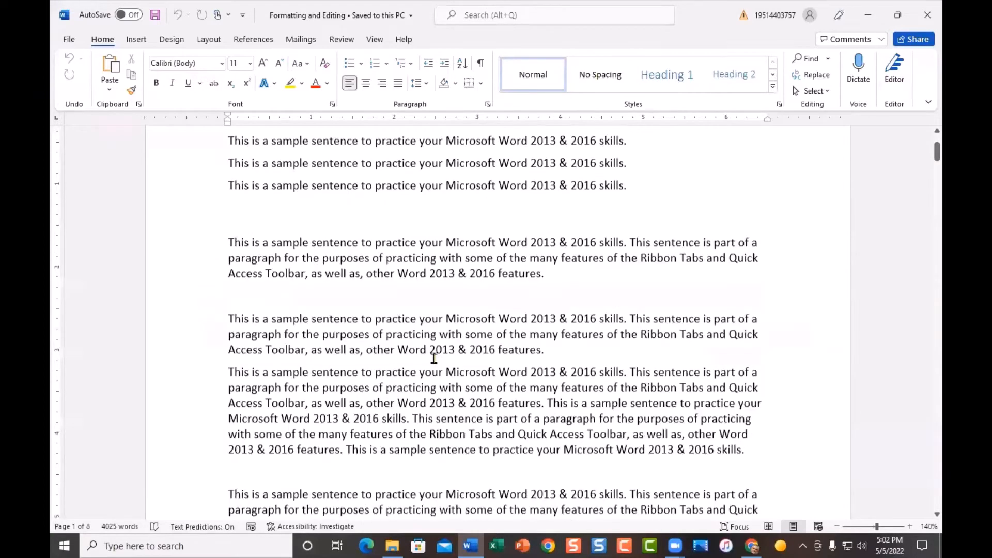
scroll(473, 377, down, 3)
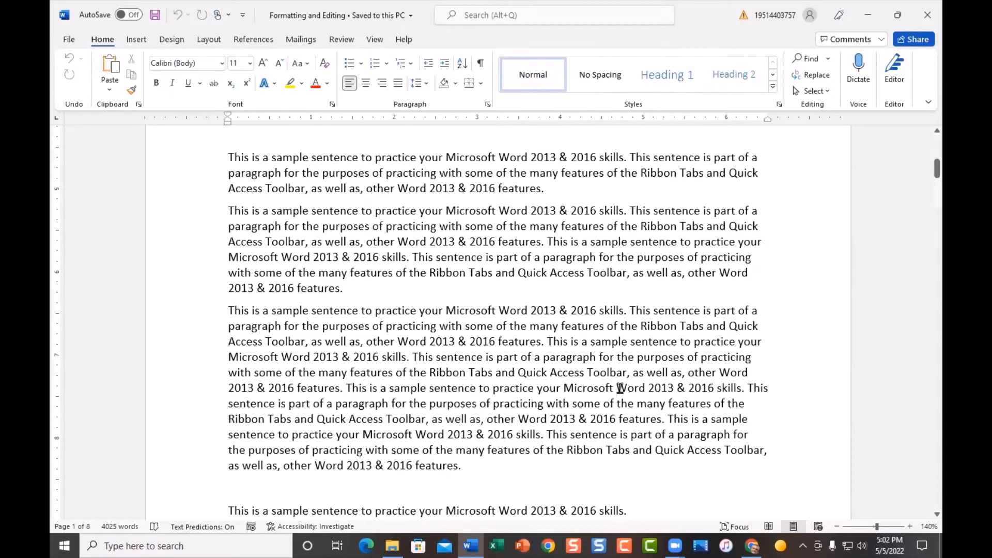
scroll(620, 393, up, 2)
scroll(620, 387, up, 5)
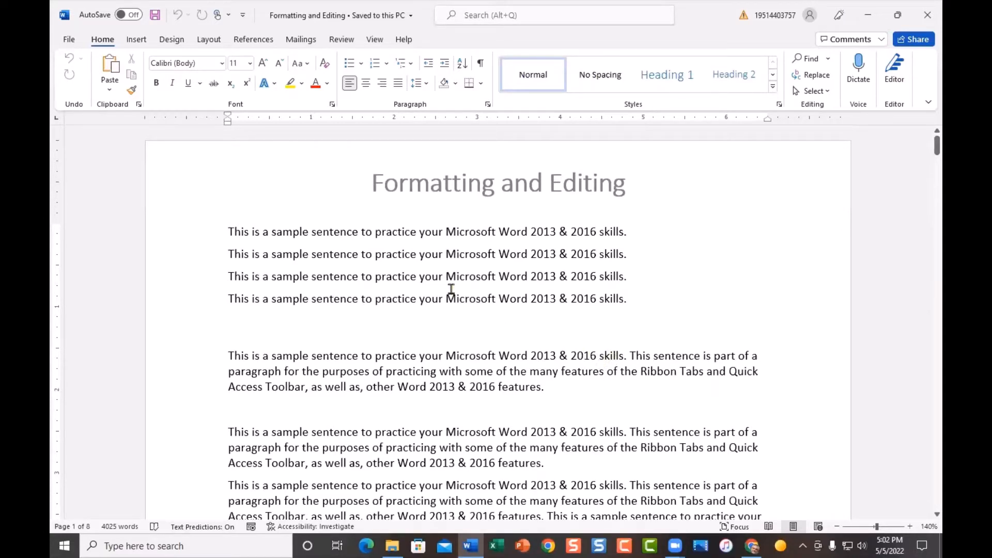
click(69, 39)
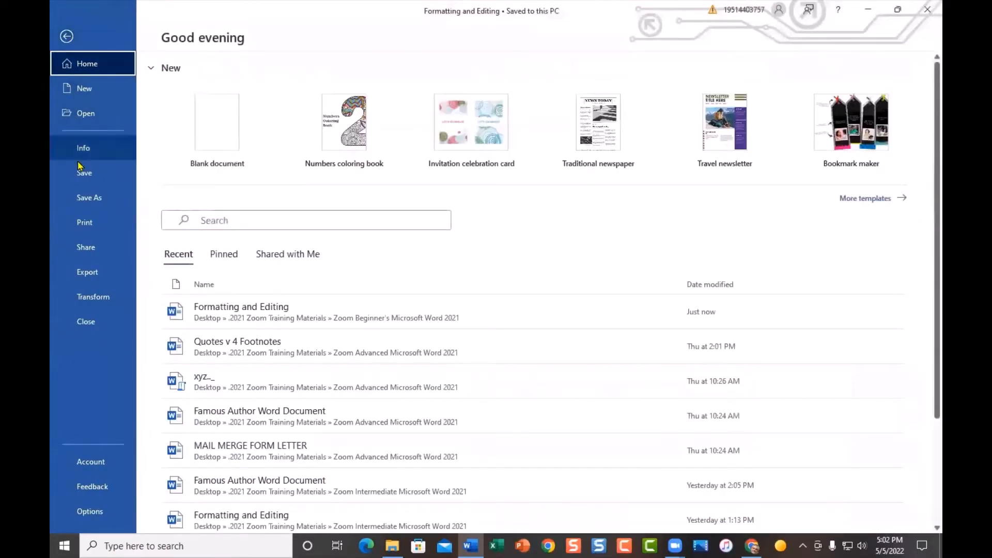
click(100, 518)
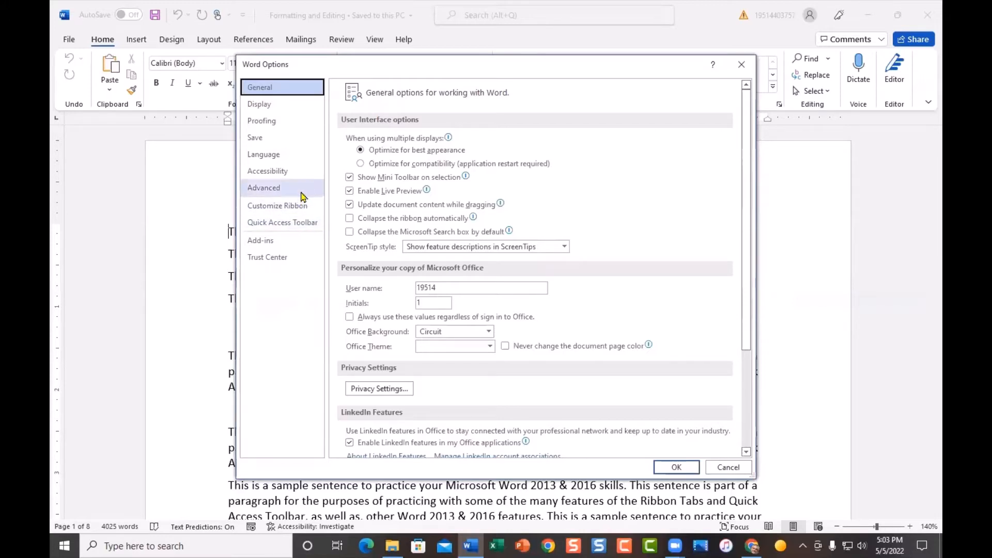
click(305, 127)
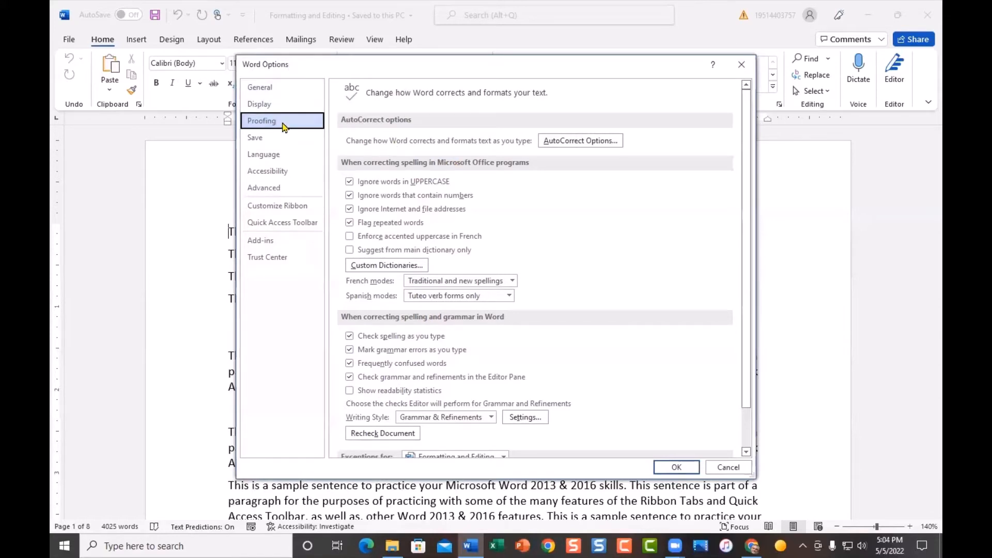
click(595, 144)
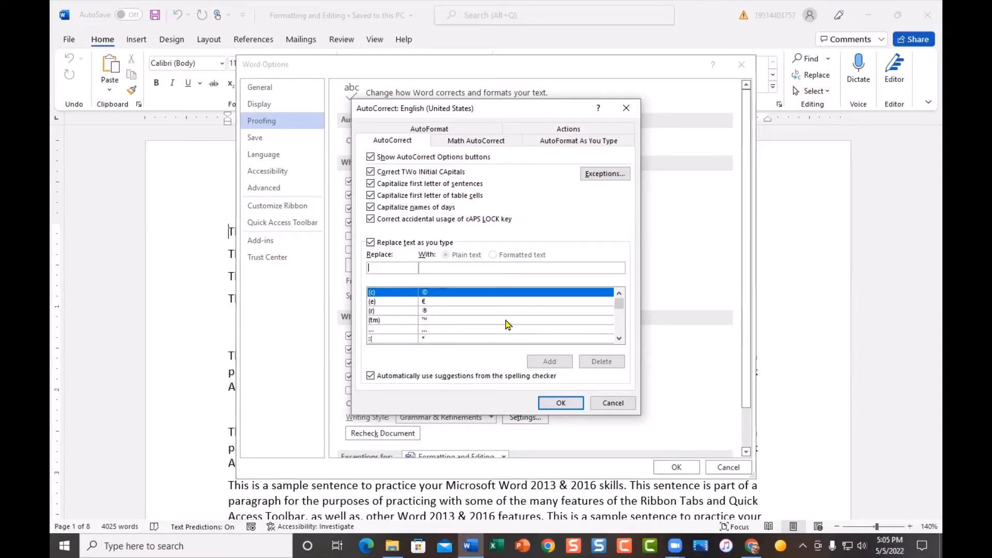
Step: Browse through the AutoCorrect replacement list entries
scroll(506, 324, down, 2)
scroll(508, 324, down, 5)
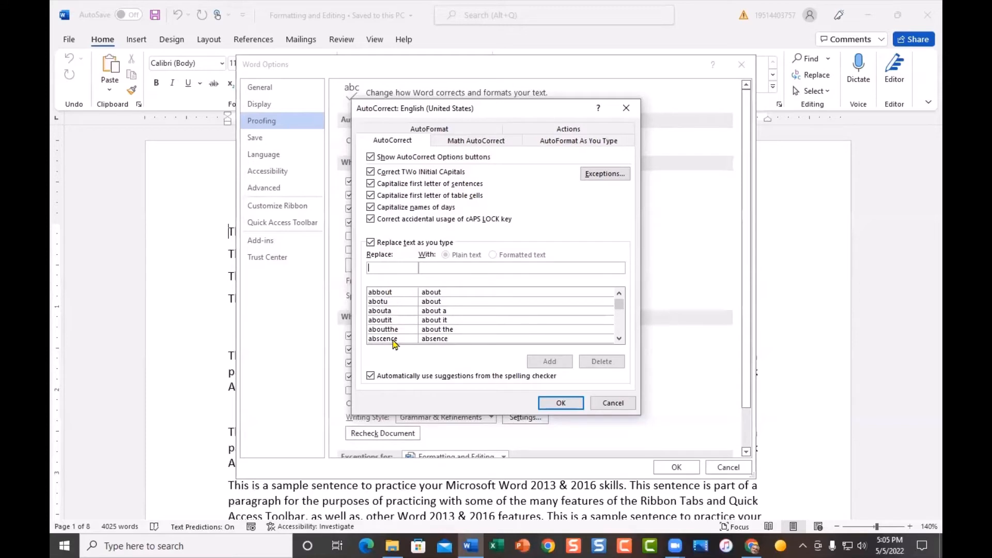
click(619, 339)
click(619, 338)
click(618, 338)
click(619, 338)
click(618, 338)
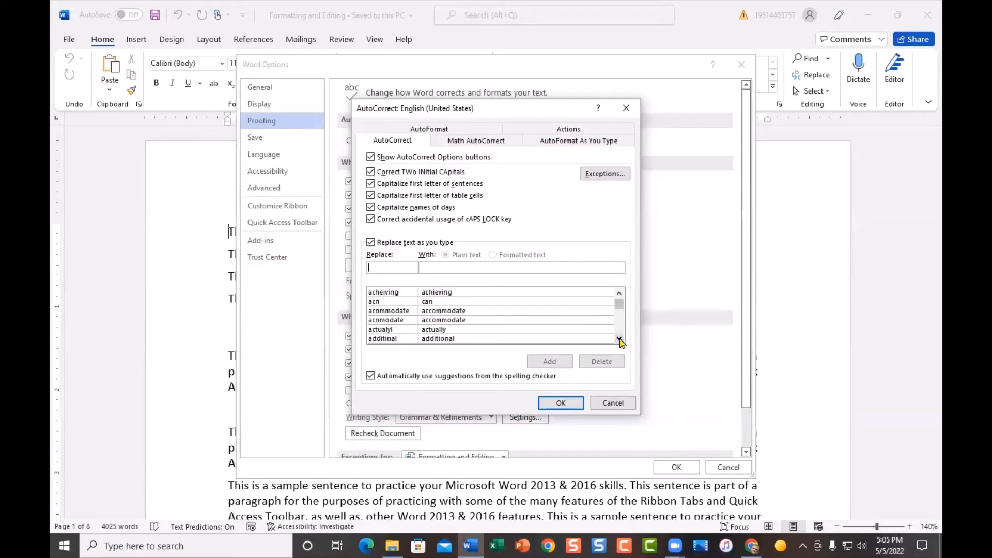
click(618, 338)
click(619, 338)
click(618, 339)
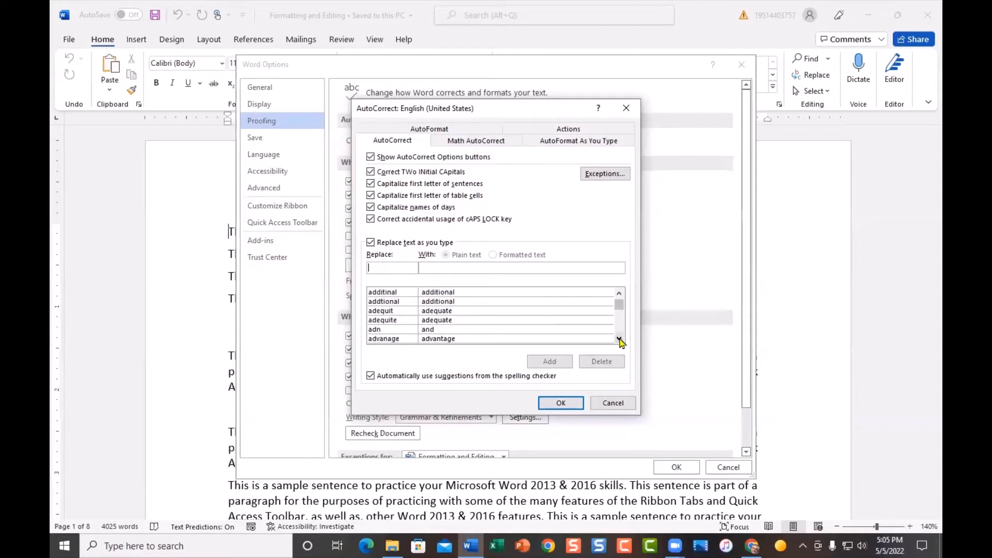
click(619, 294)
click(619, 293)
click(619, 293)
click(619, 293)
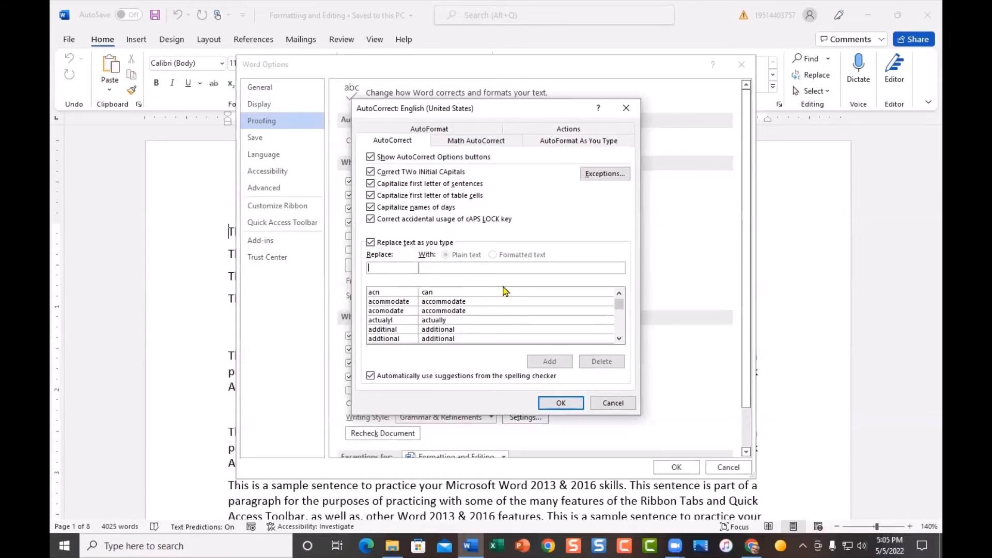
Step: Look up the existing sdusd entry in the replacement list, then clear the Replace field
text(sdusd)
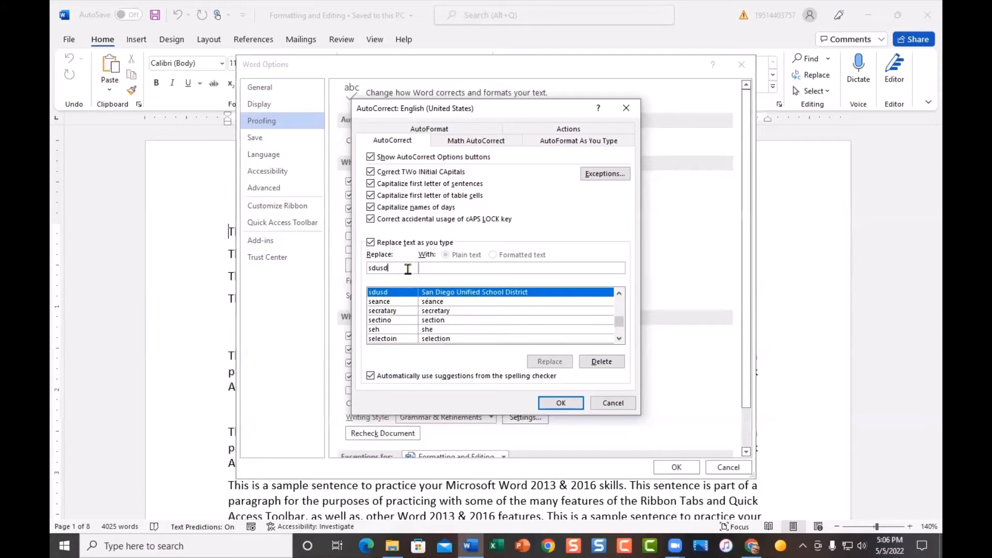
key(BackSpace)
key(BackSpace)
key(BackSpace)
key(BackSpace)
key(BackSpace)
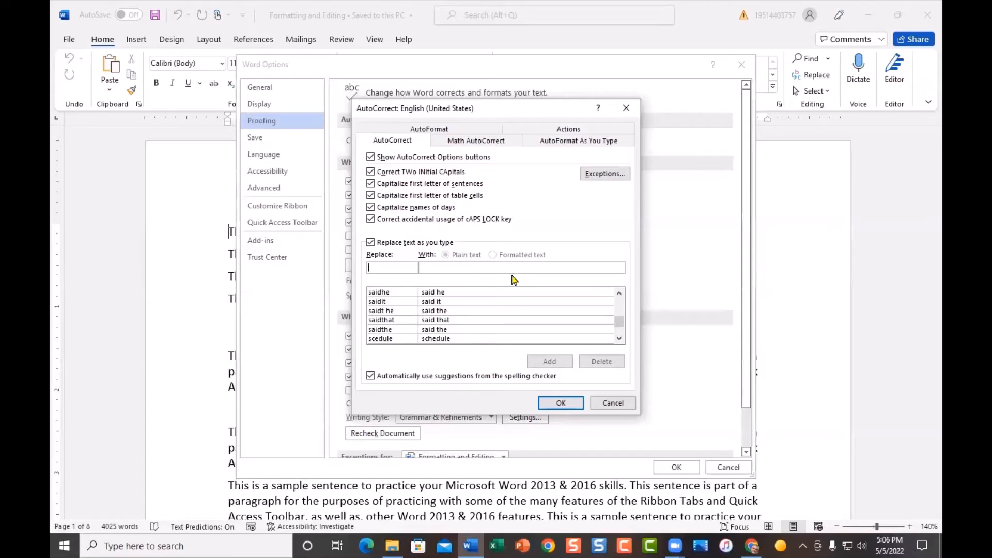
Step: Add an AutoCorrect entry replacing lvesp with Linda Vista Elementary State Preschool
text(l)
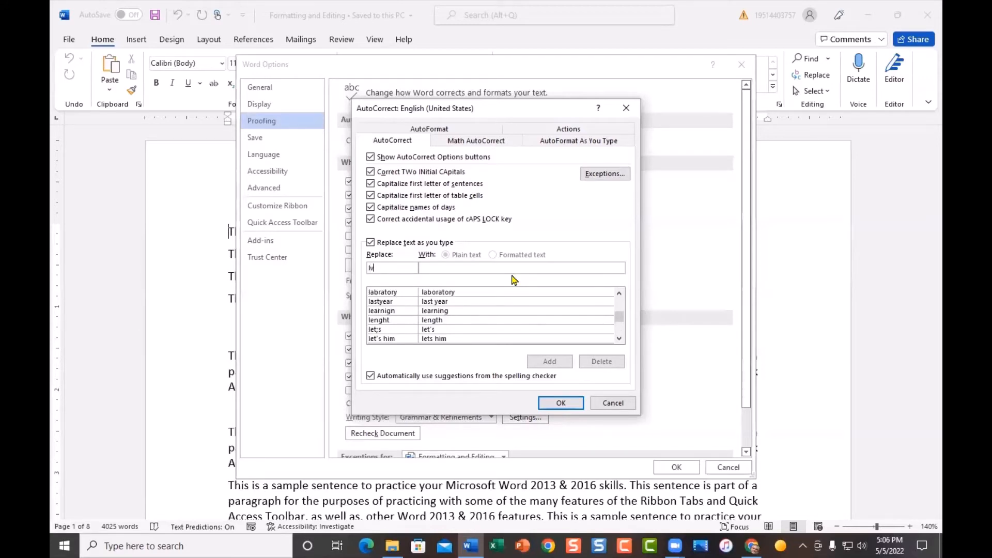
text(vesp)
click(478, 266)
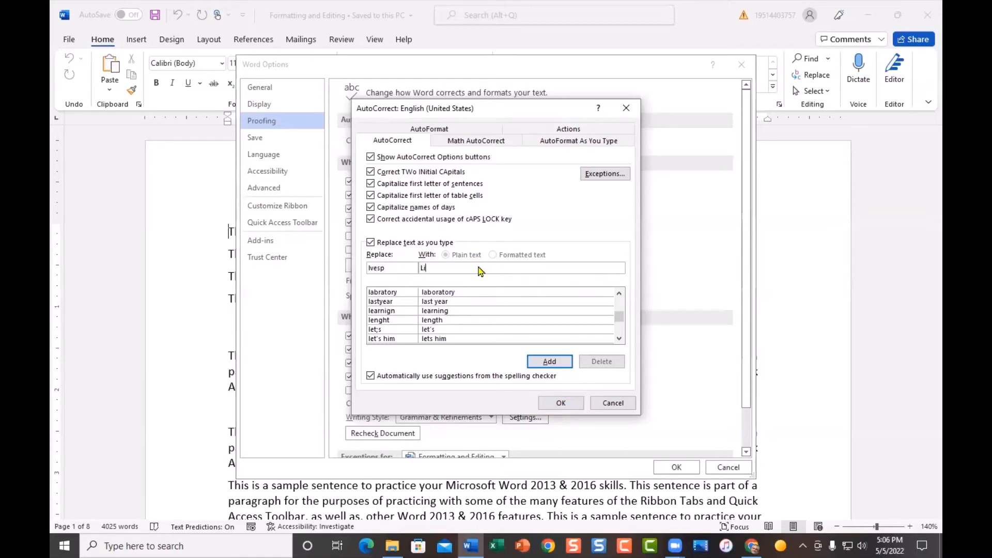
text(Linda Vista Elementary State Preschool)
click(549, 361)
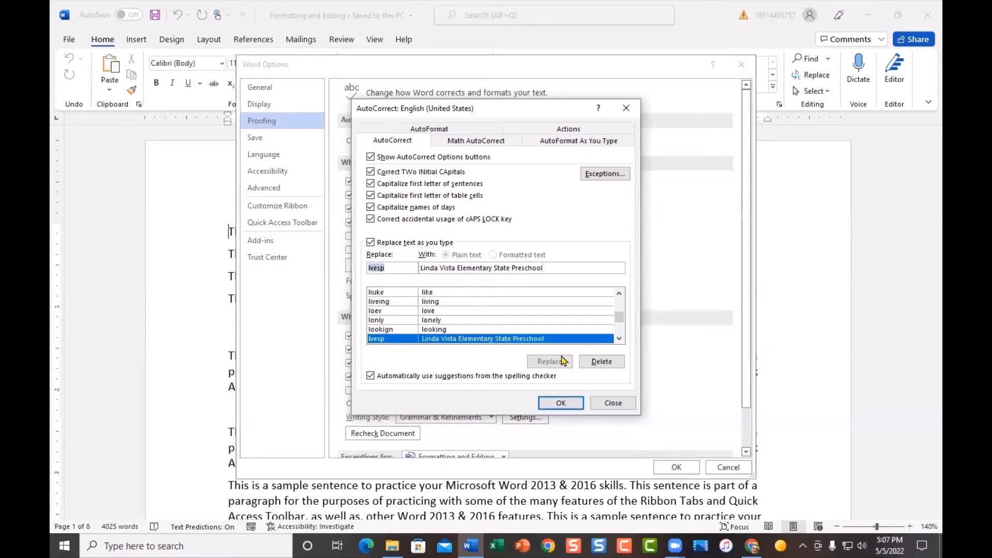
Step: Add an AutoCorrect entry replacing car with Carson Elementary School
drag(555, 268, 412, 269)
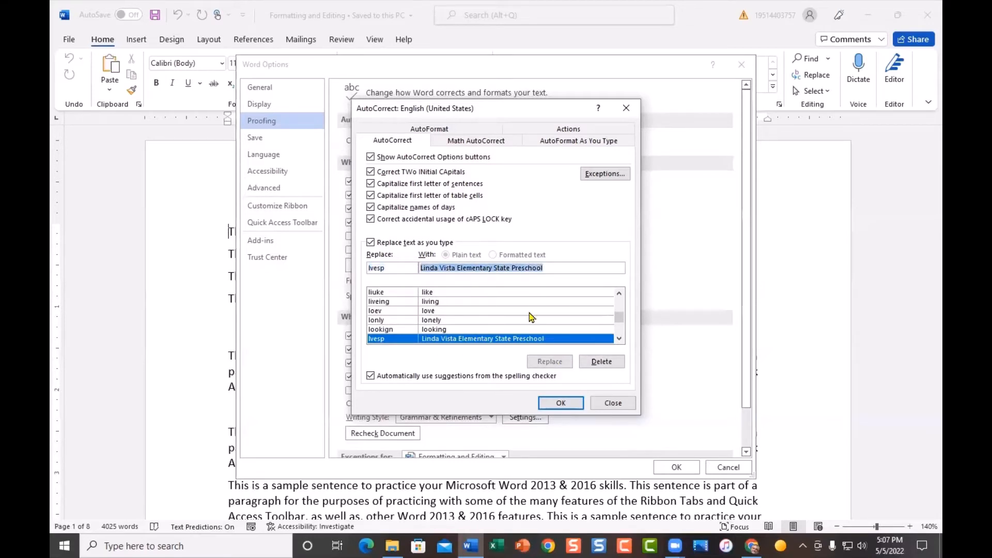
key(Delete)
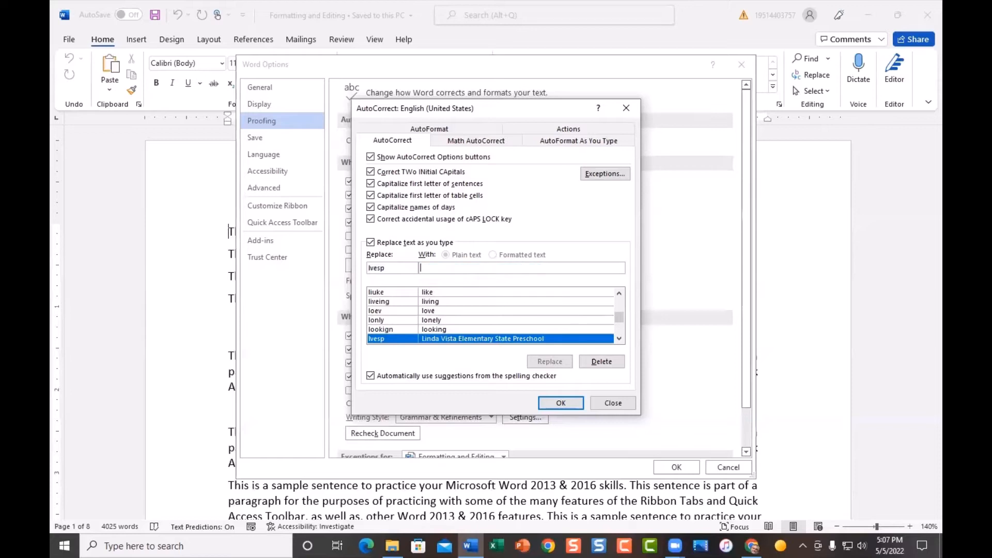
drag(392, 269, 369, 268)
text(car)
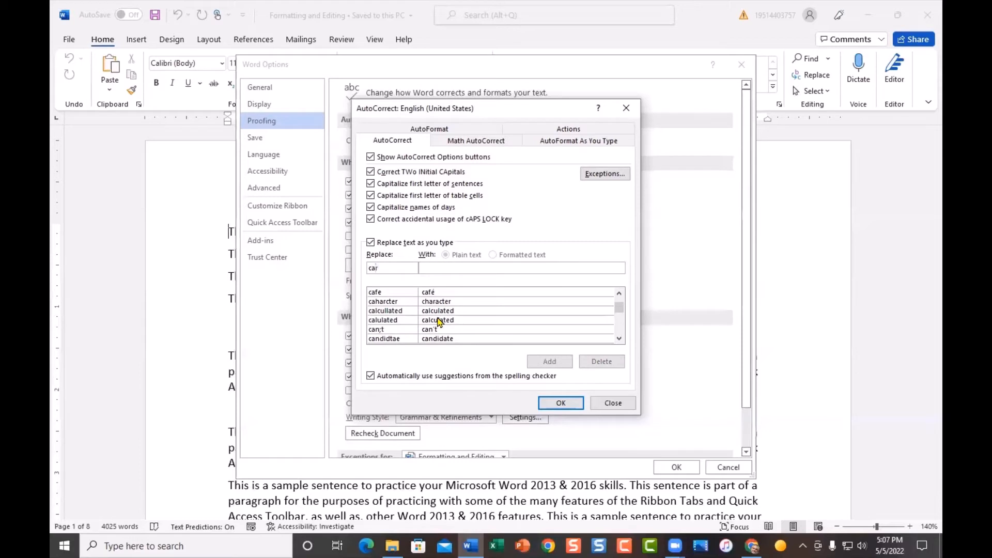
click(456, 268)
text(Carson Ele)
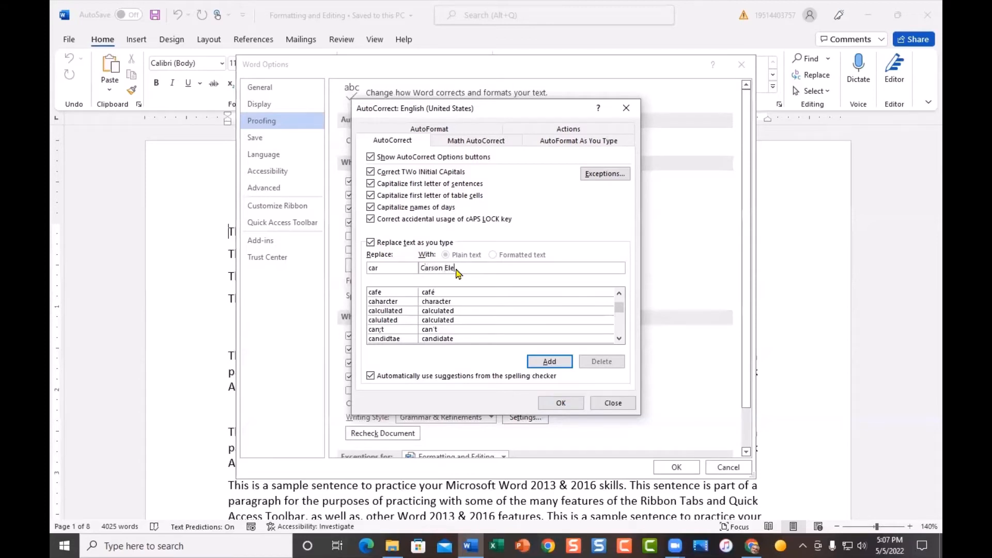
text(mentary School)
click(549, 361)
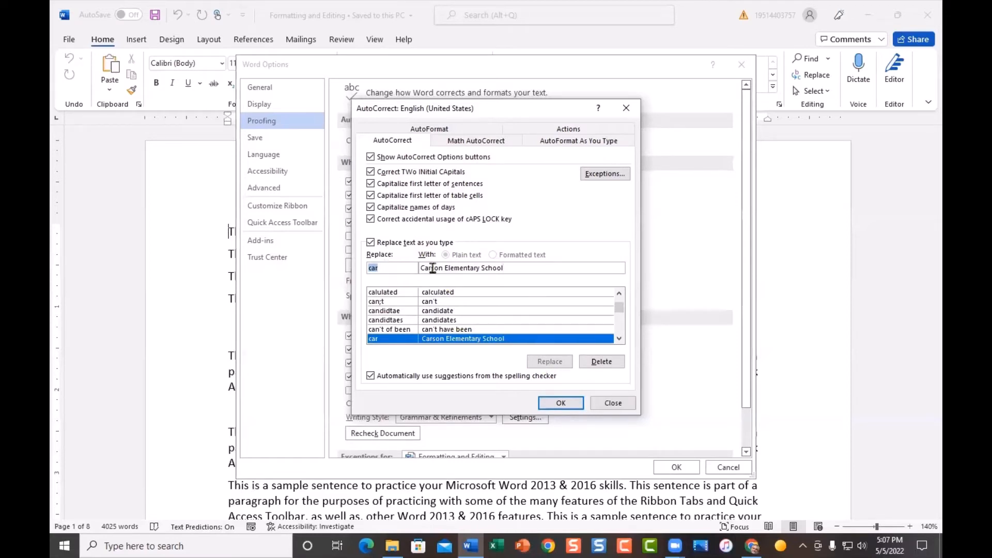
Step: Add an AutoCorrect entry replacing seq with Sequoia Elementary School
drag(444, 268, 419, 268)
key(Delete)
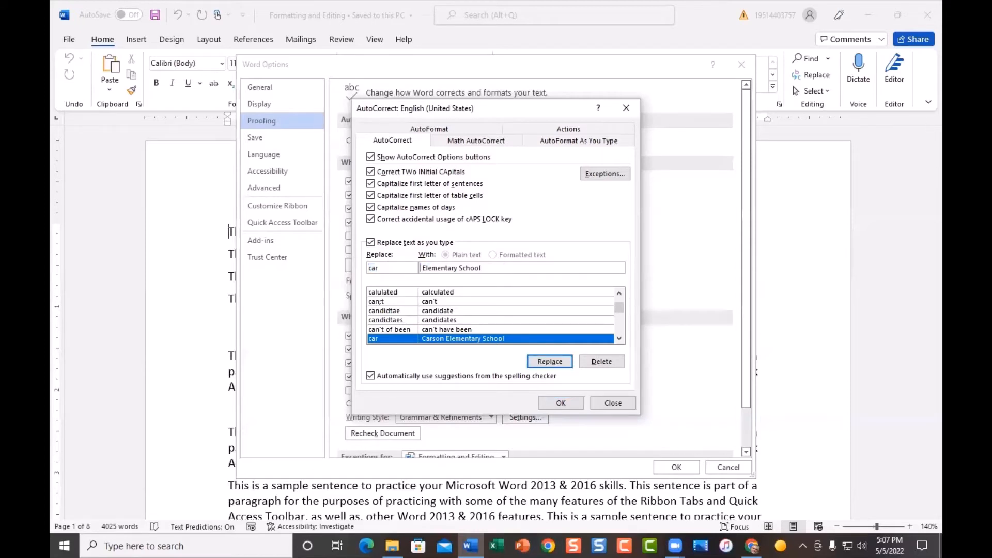
text(Sequoia)
drag(381, 269, 360, 268)
text(se)
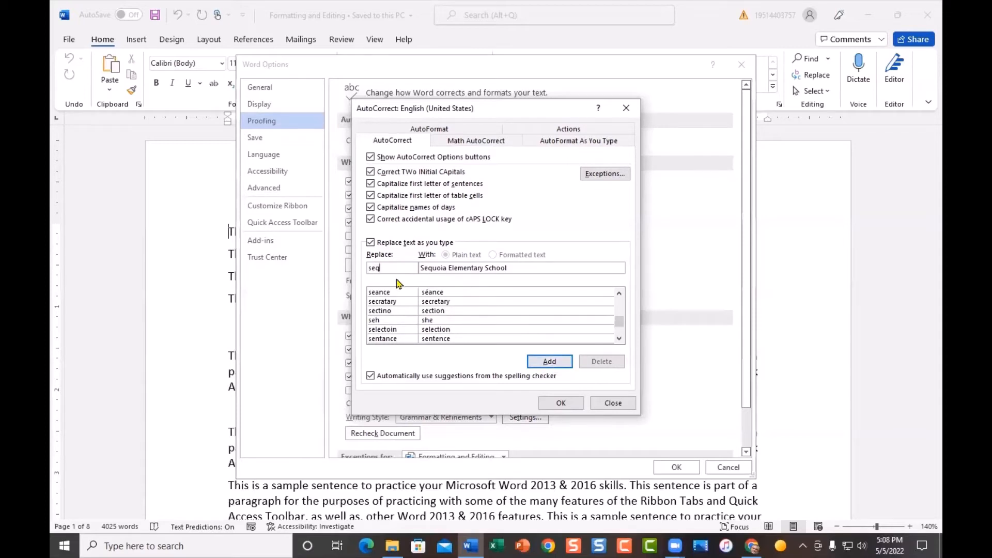
click(545, 364)
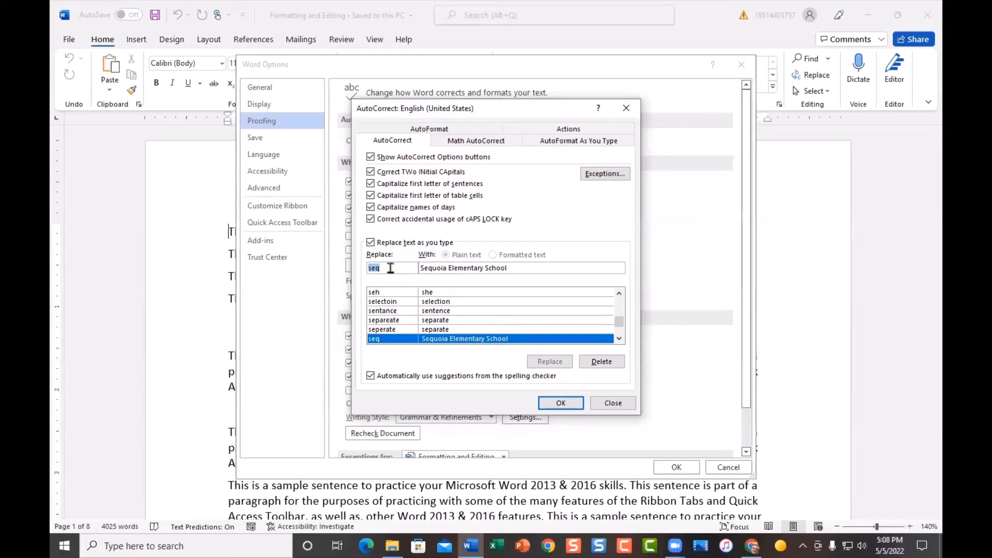
Step: Add an AutoCorrect entry replacing laf with Lafayette Elementary School, then confirm and close the options dialogs
text(laf)
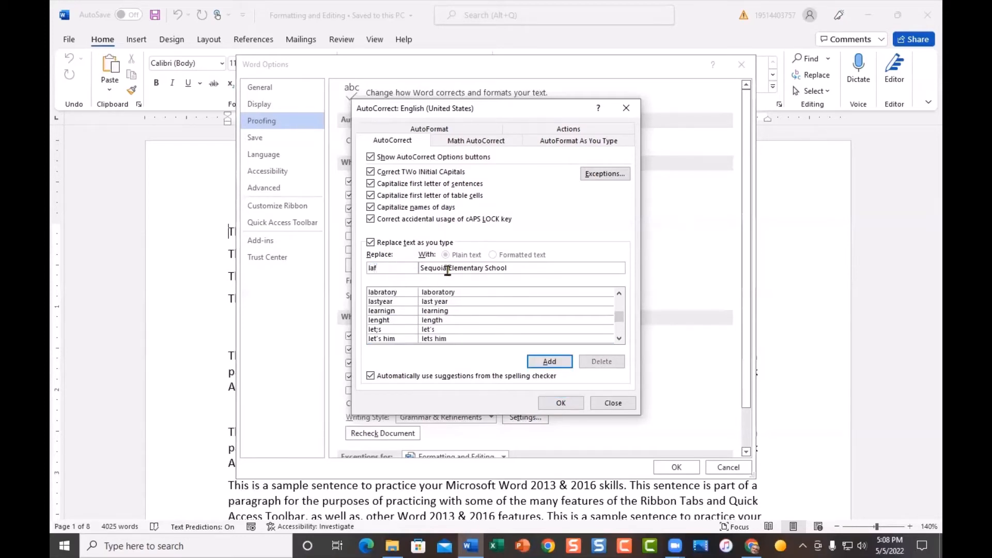
drag(446, 270, 415, 270)
text(La)
text(faye)
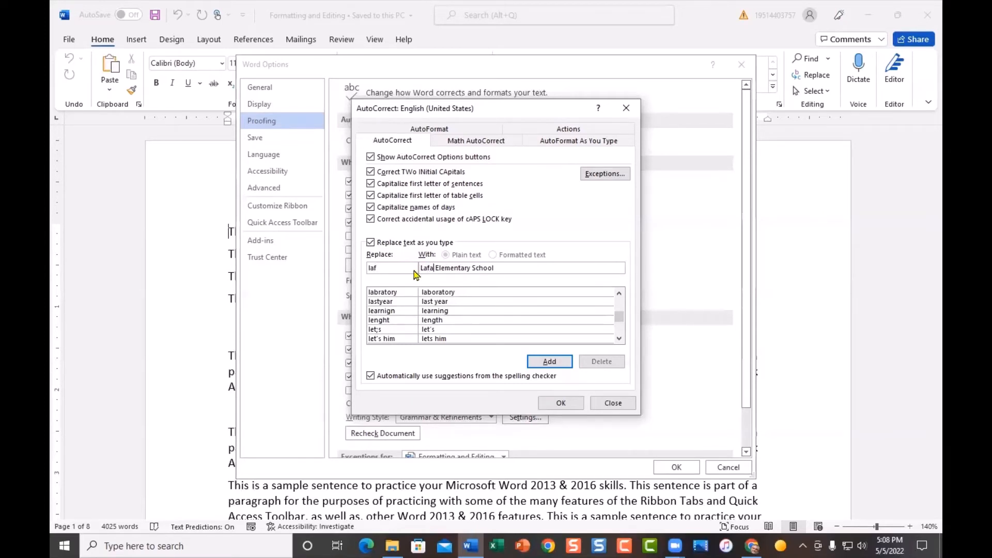
text(tte)
click(545, 364)
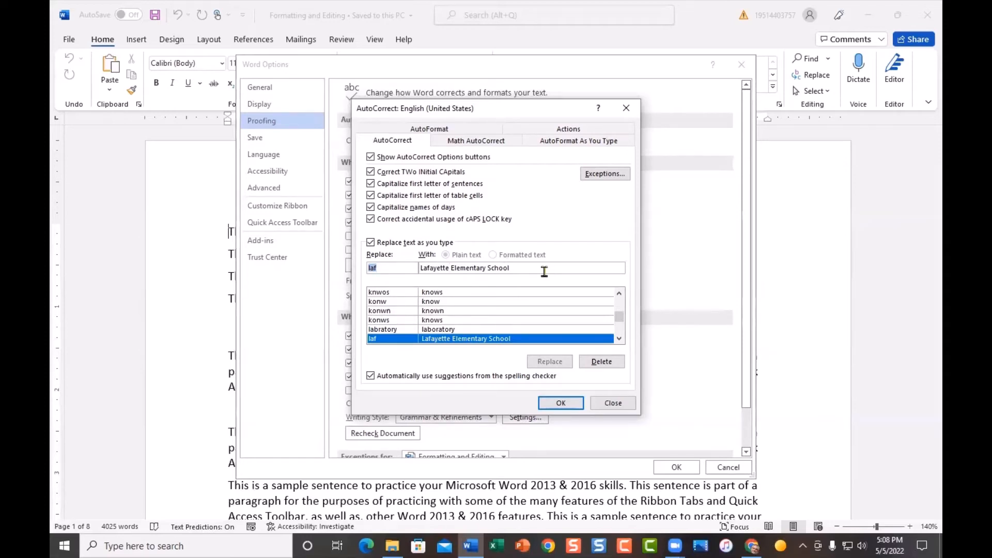
click(374, 268)
click(549, 408)
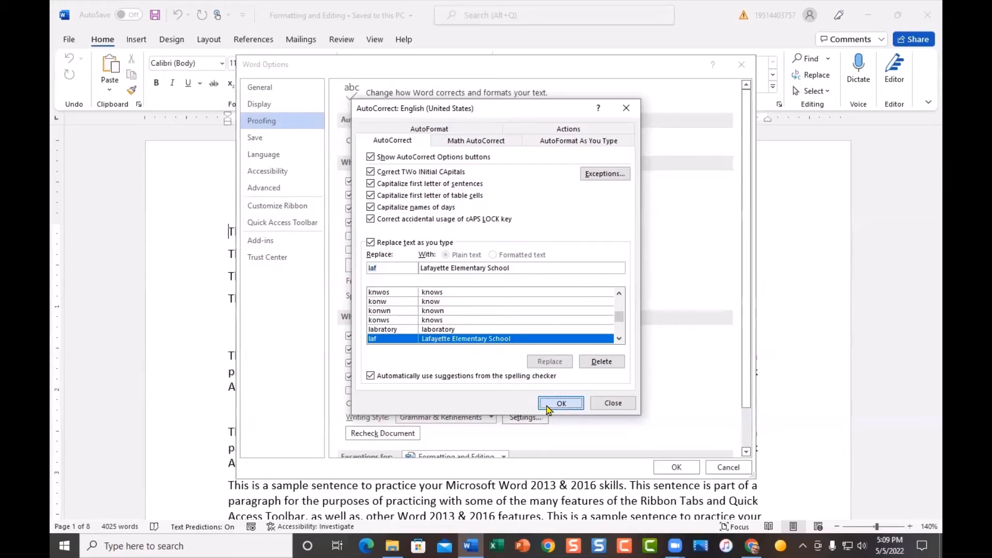
click(746, 68)
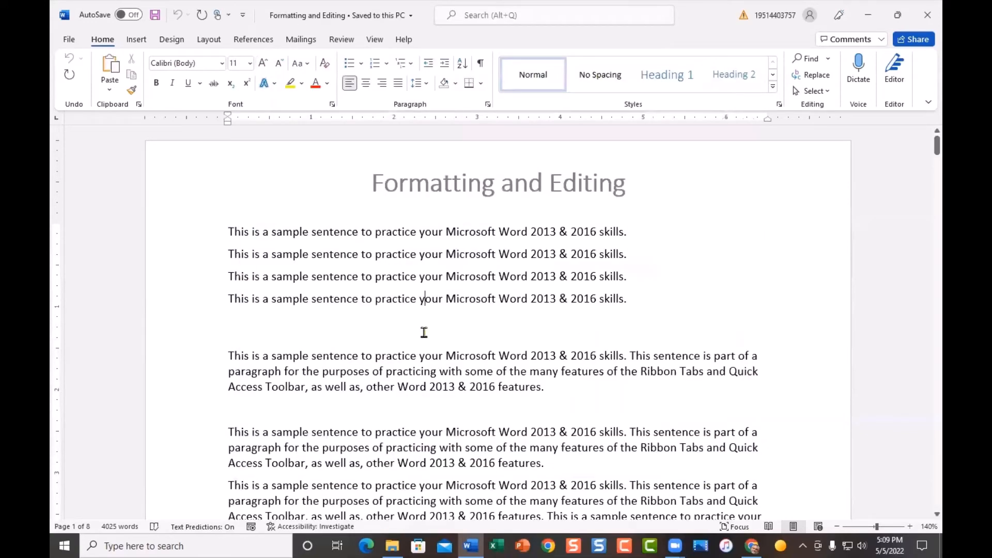
Step: Insert three blank lines below the first multi-line paragraph and place the cursor in the gap
click(401, 408)
scroll(403, 408, down, 4)
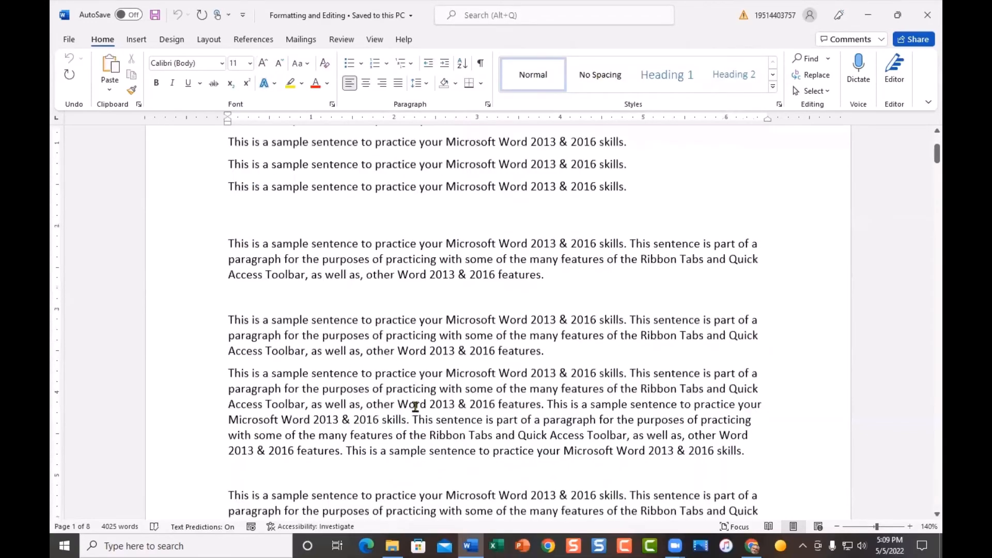
key(Return)
key(Return)
key(Return)
key(Return)
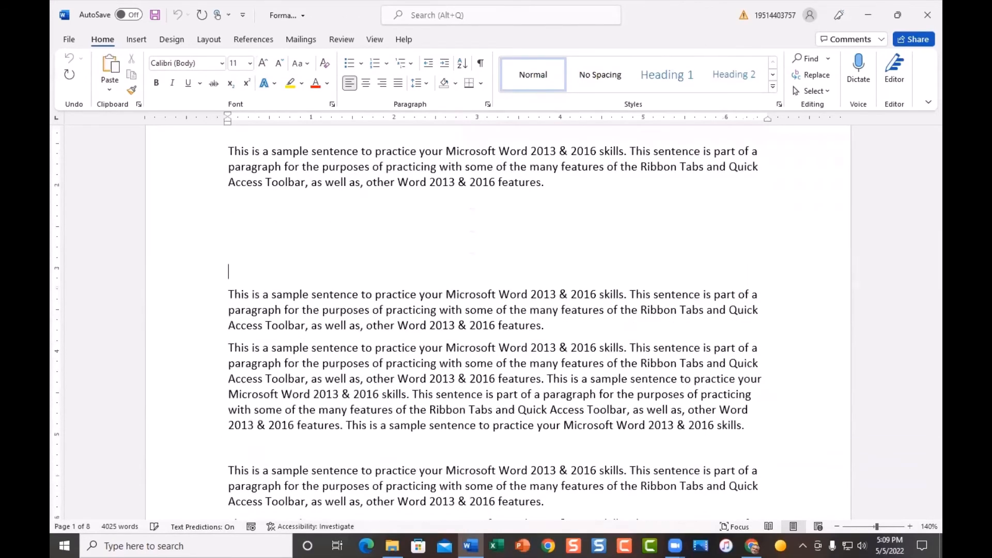
click(273, 227)
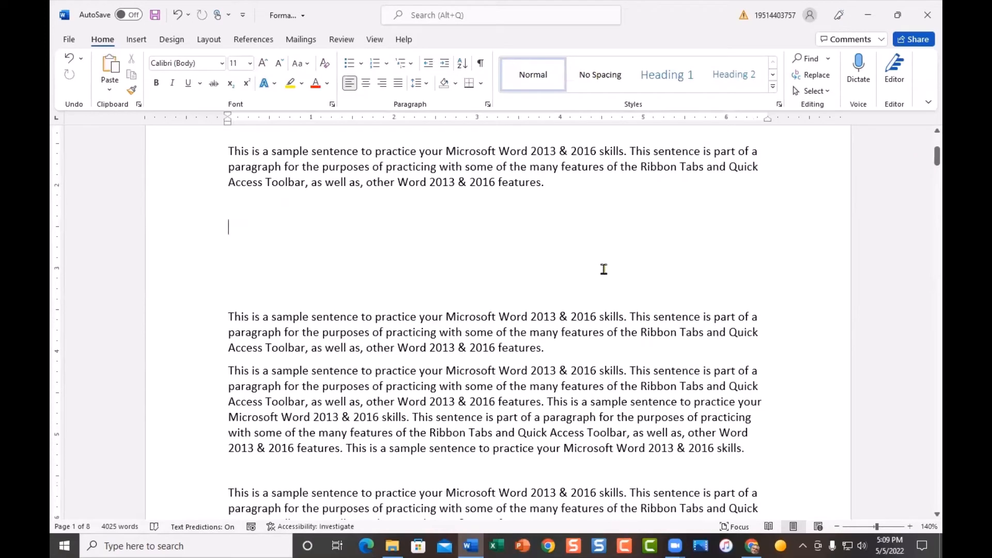
Step: Type the sentence "I work for the sdusd in San Diego." using the sdusd abbreviation, followed by two new lines
text(I work for the )
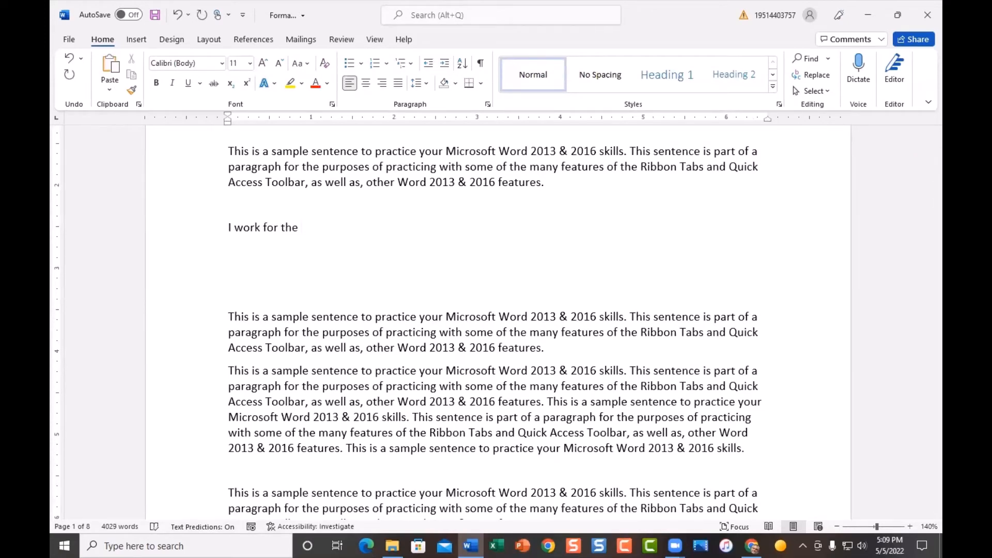
text(sdusd i)
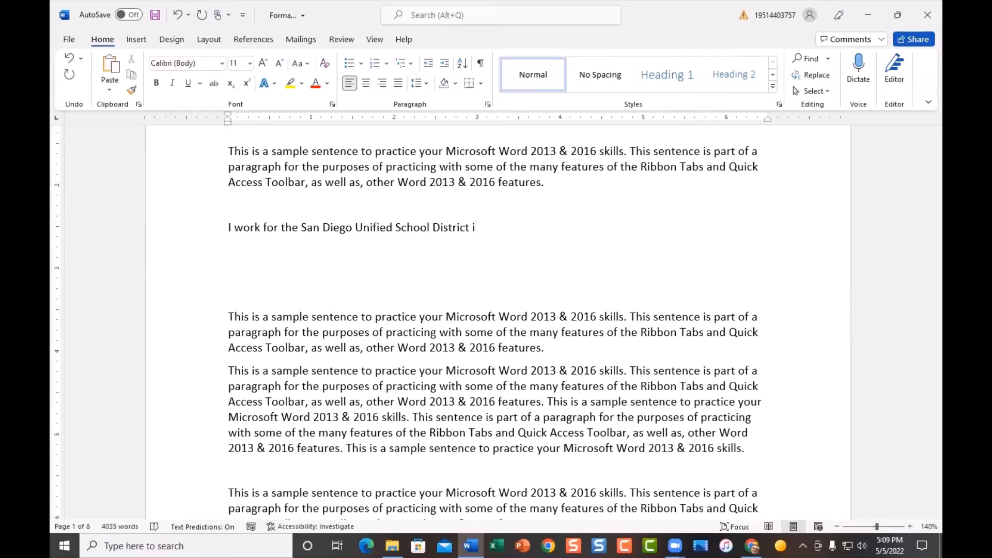
text(n San Diego.)
key(Return)
key(Return)
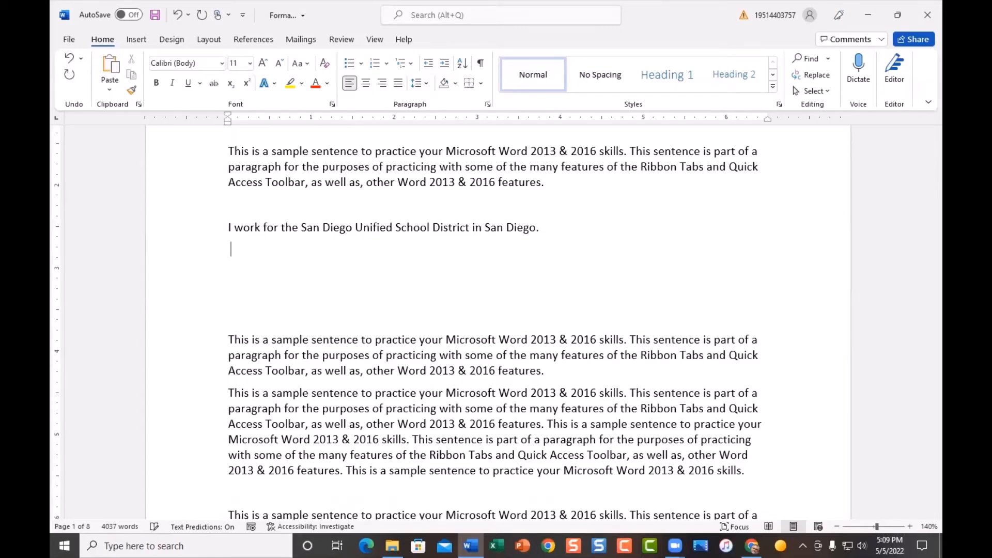
Step: Type the sentence "I know people who work at laf." using the laf abbreviation, followed by two new lines
text(I k)
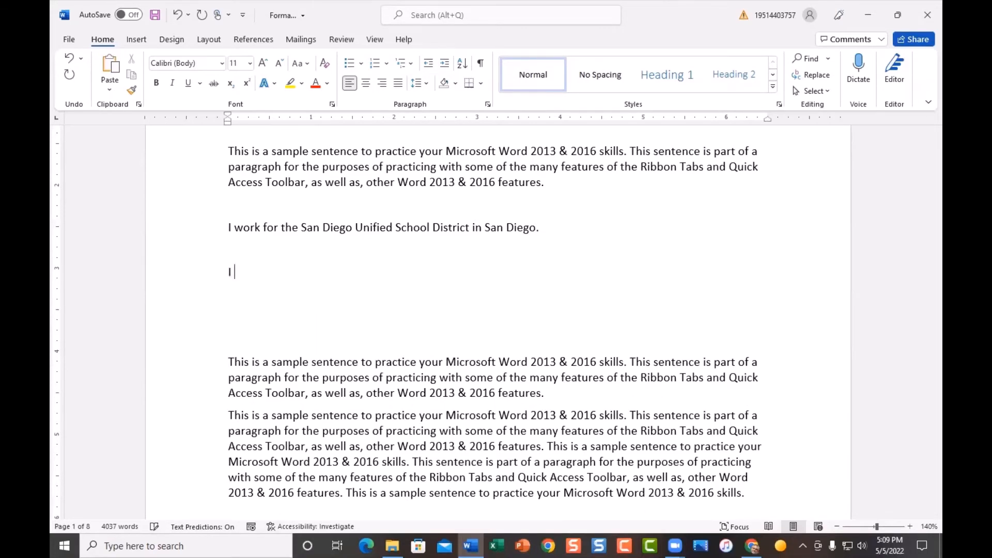
key(BackSpace)
text(know peop)
text(ple)
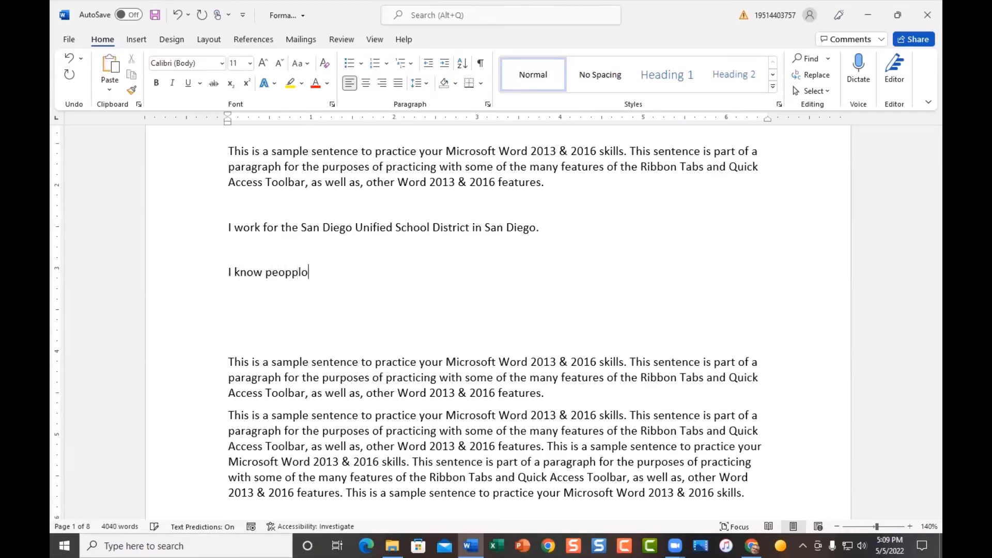
key(BackSpace)
key(BackSpace)
key(BackSpace)
text(le who work at )
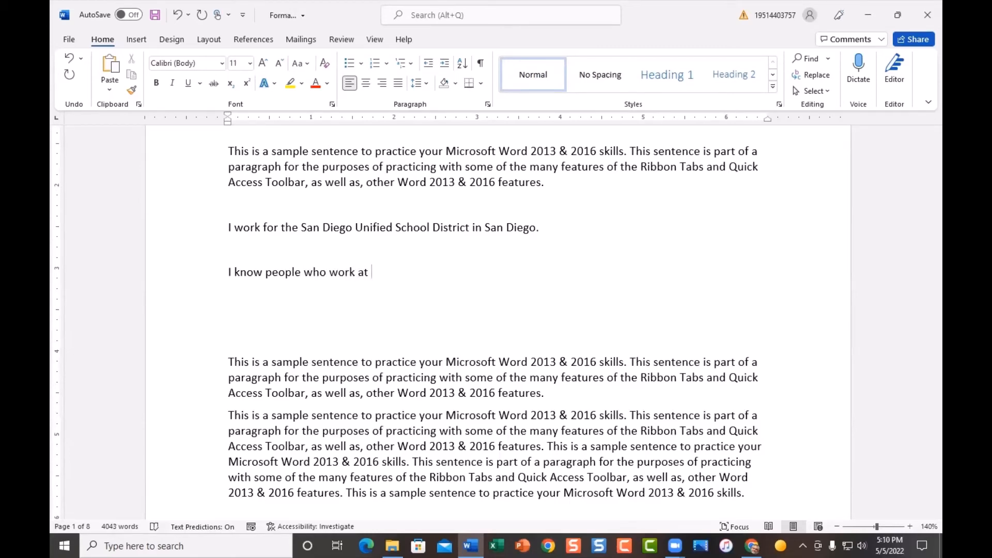
text(laf)
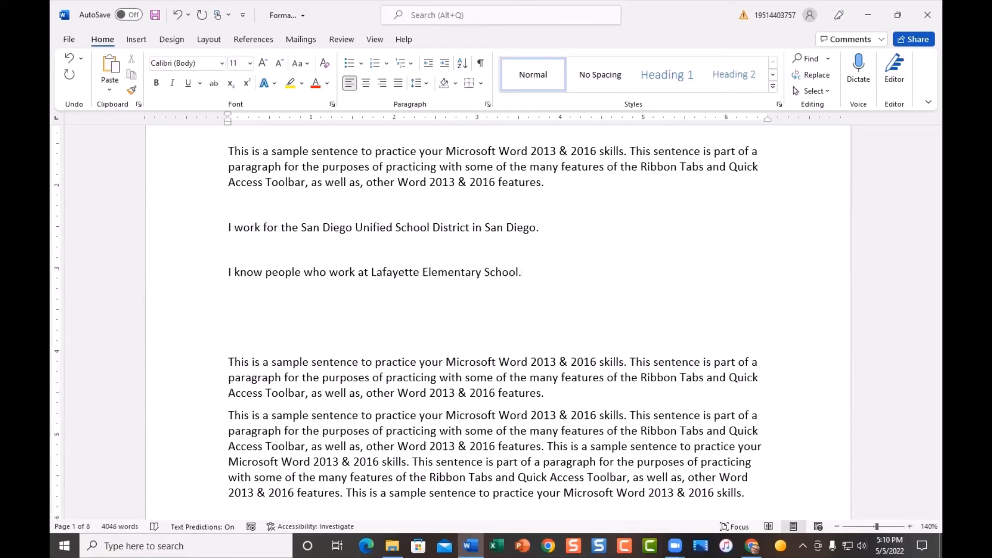
key(Return)
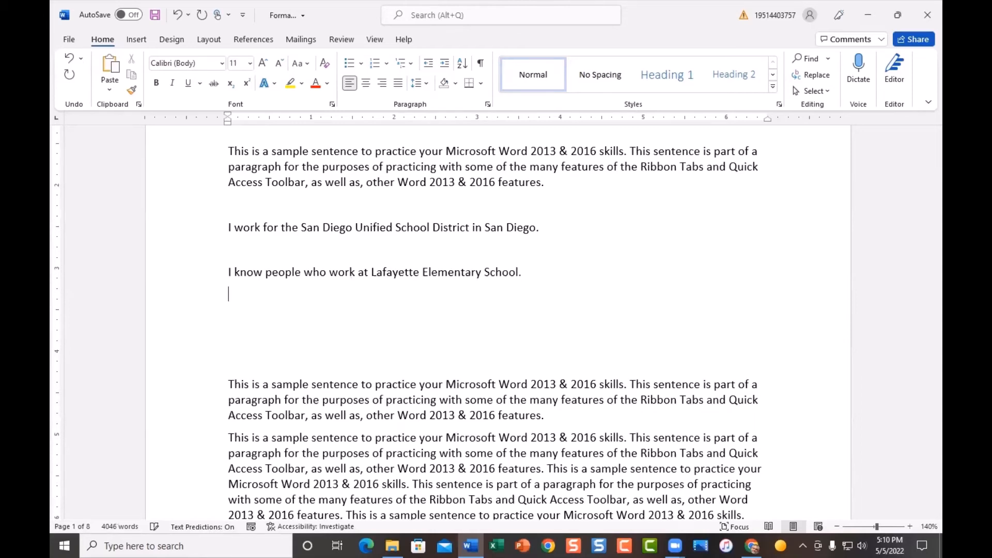
key(Return)
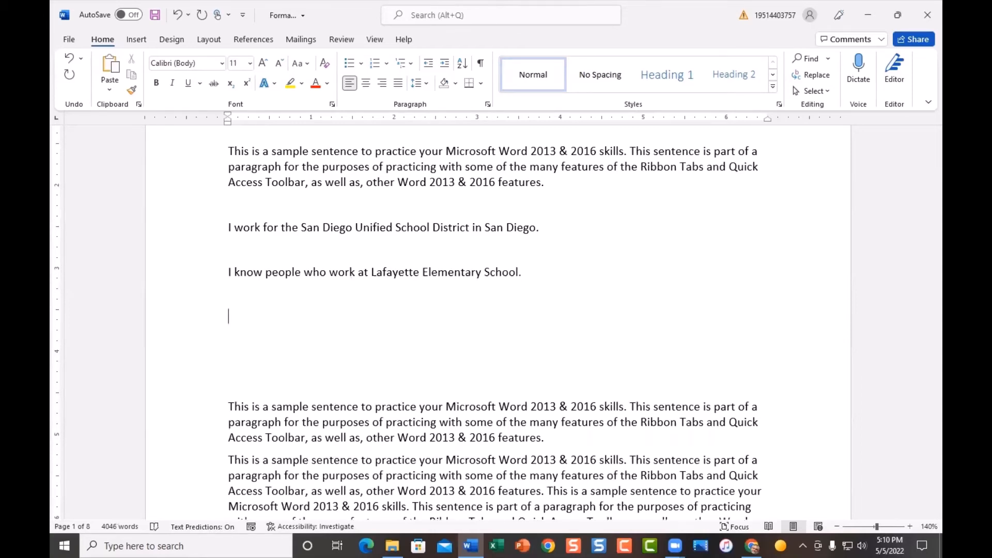
Step: Type the question "Do you know where Sequoia Elementary School is?" starting the school name with seq
text(Do you know where )
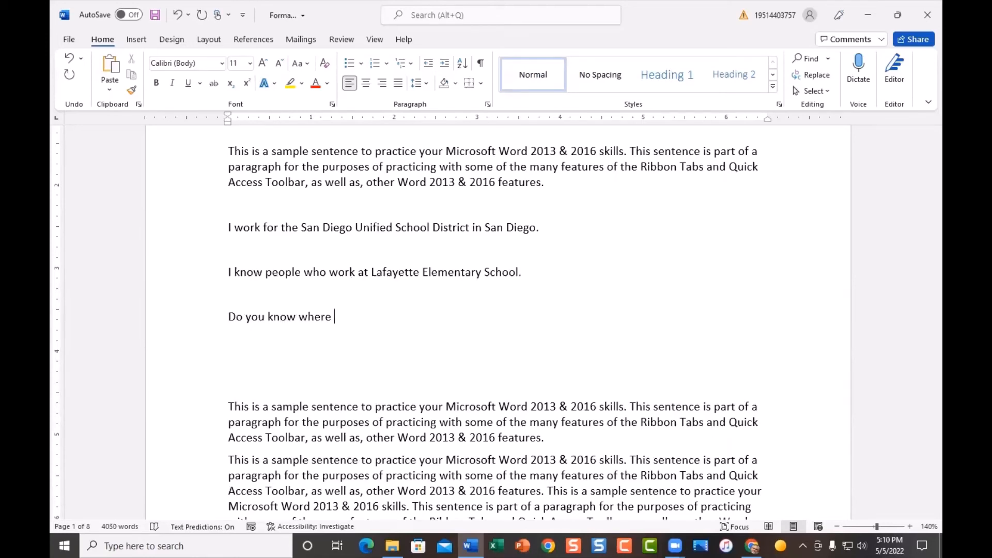
text(sequoia Elementary School is)
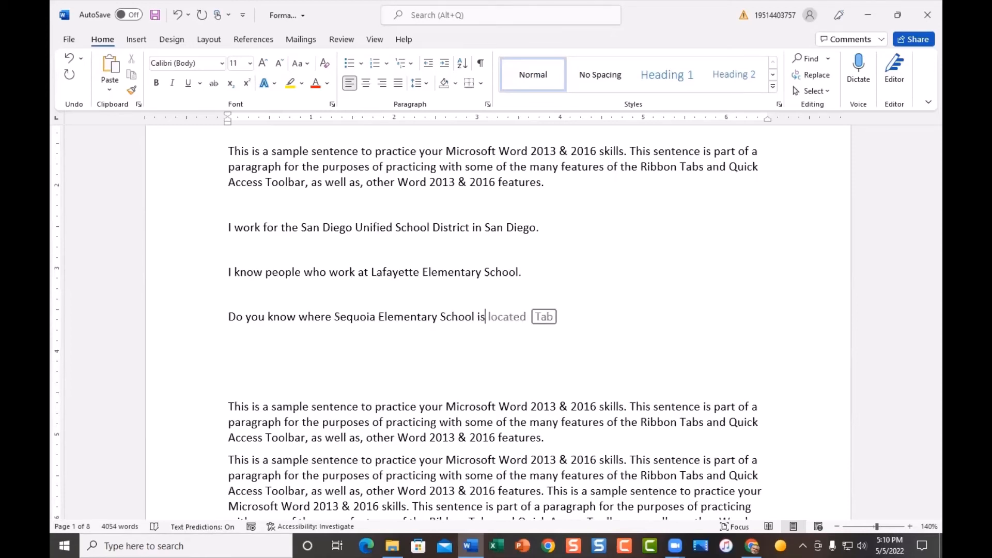
text(?)
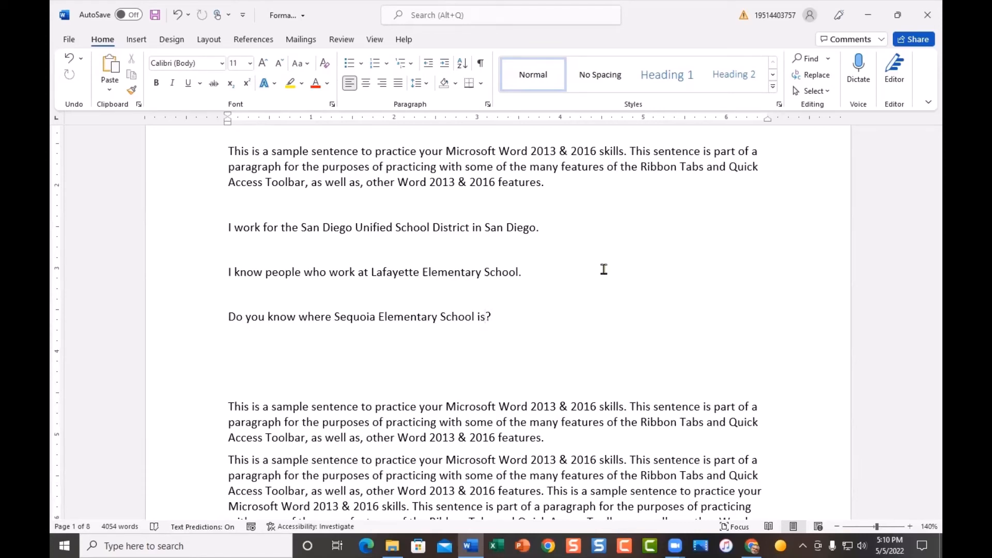
Step: Add two new lines, type the car abbreviation, and end the line
key(Return)
key(Return)
text(car)
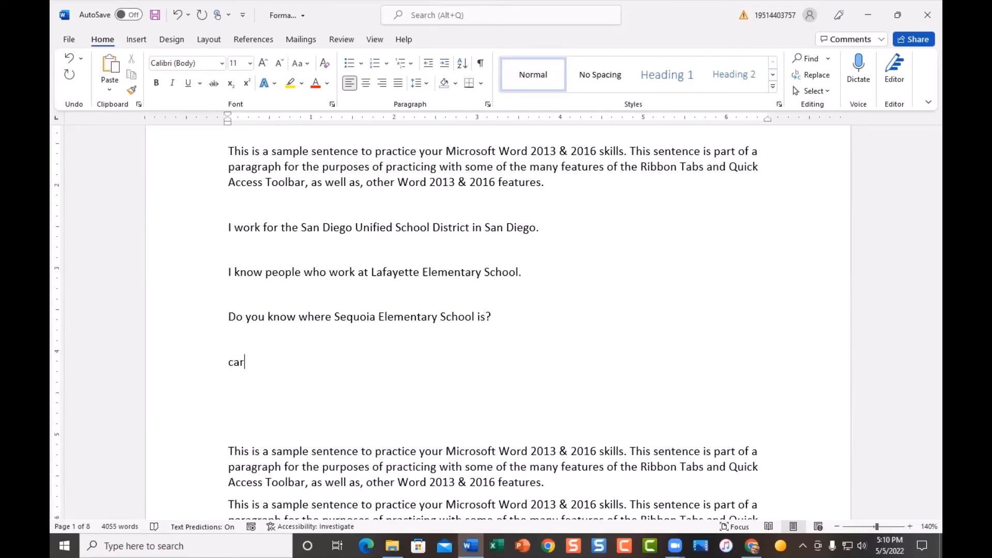
key(Return)
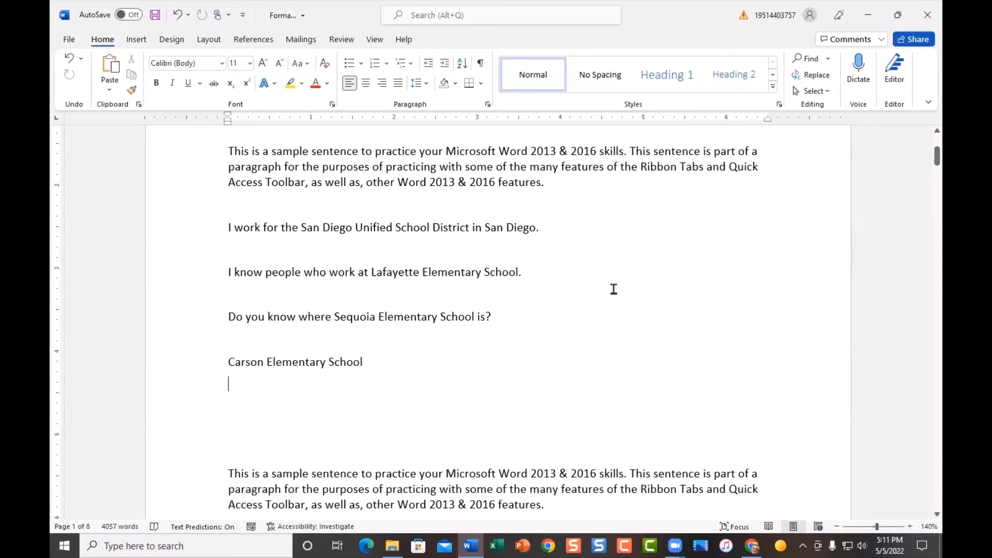
Step: Open the AutoCorrect options and delete the laf AutoCorrect entry
click(69, 41)
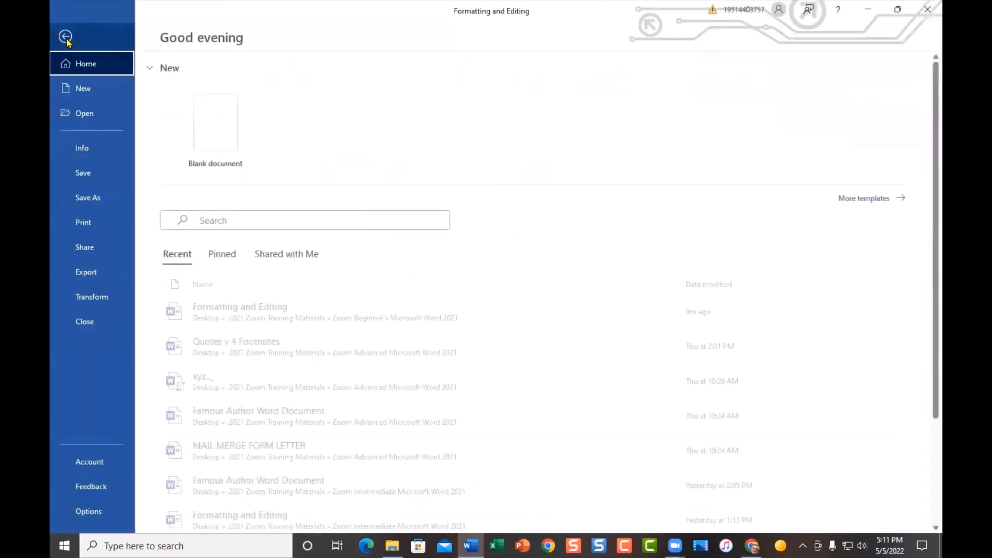
click(91, 511)
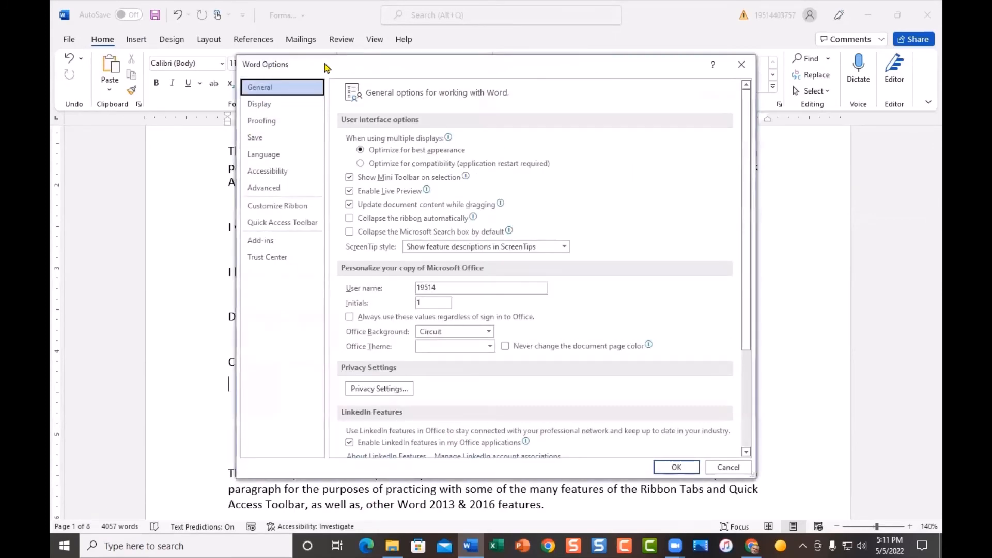
click(281, 121)
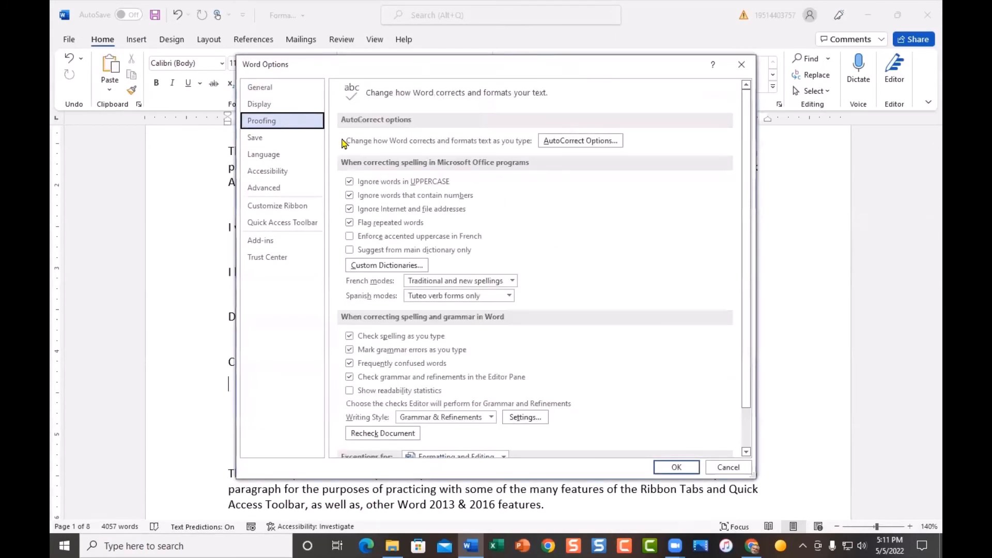
click(581, 144)
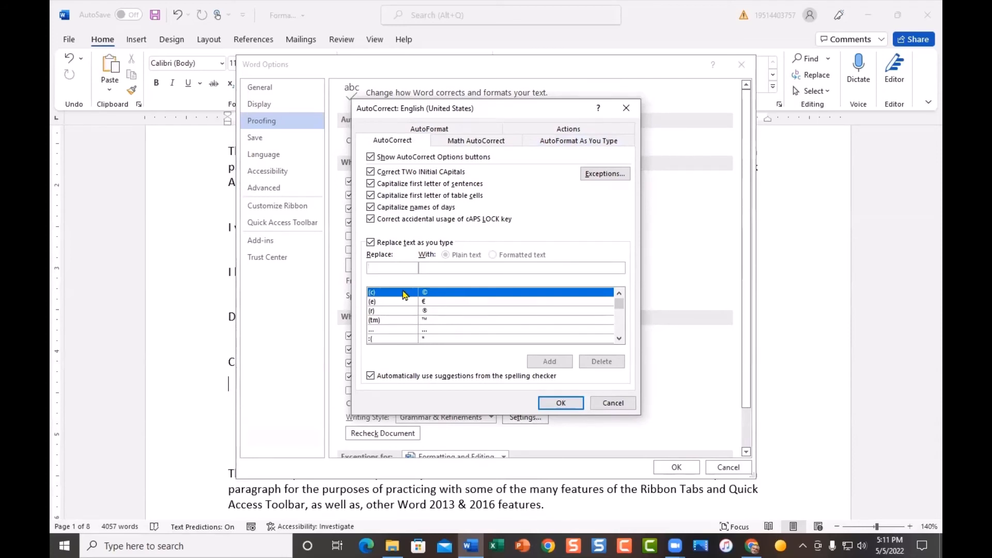
text(la)
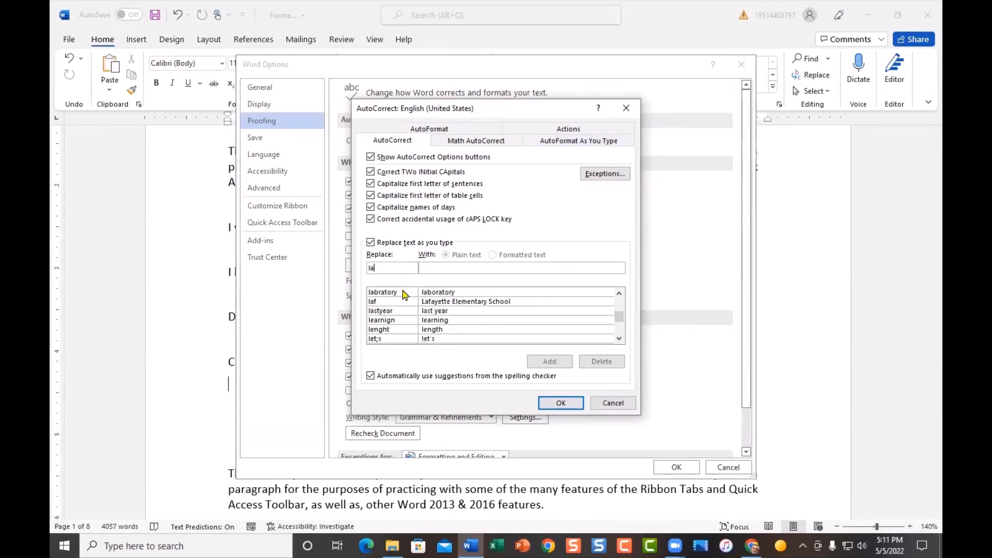
text(f)
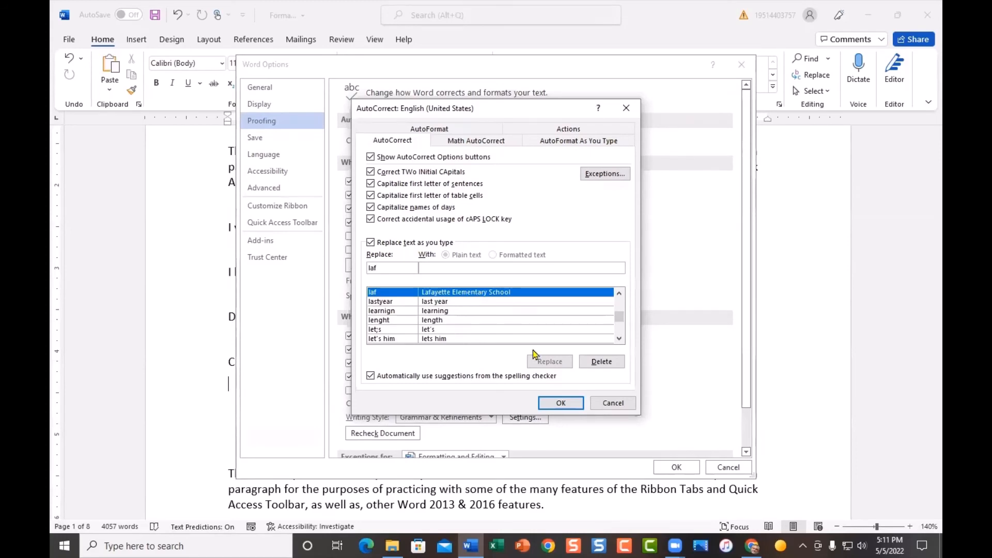
click(600, 361)
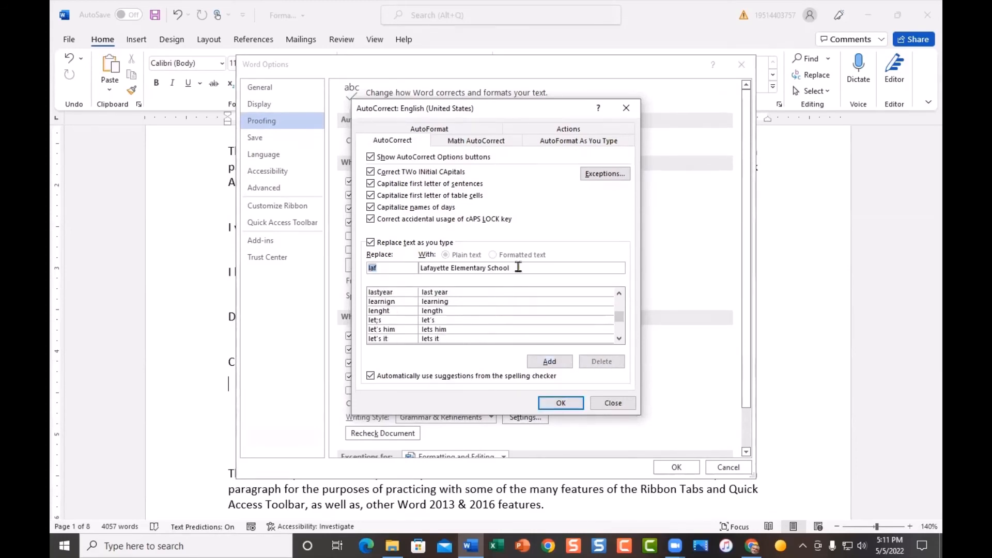
Step: Clear the replacement text, then find and delete the car AutoCorrect entry
drag(518, 267, 420, 268)
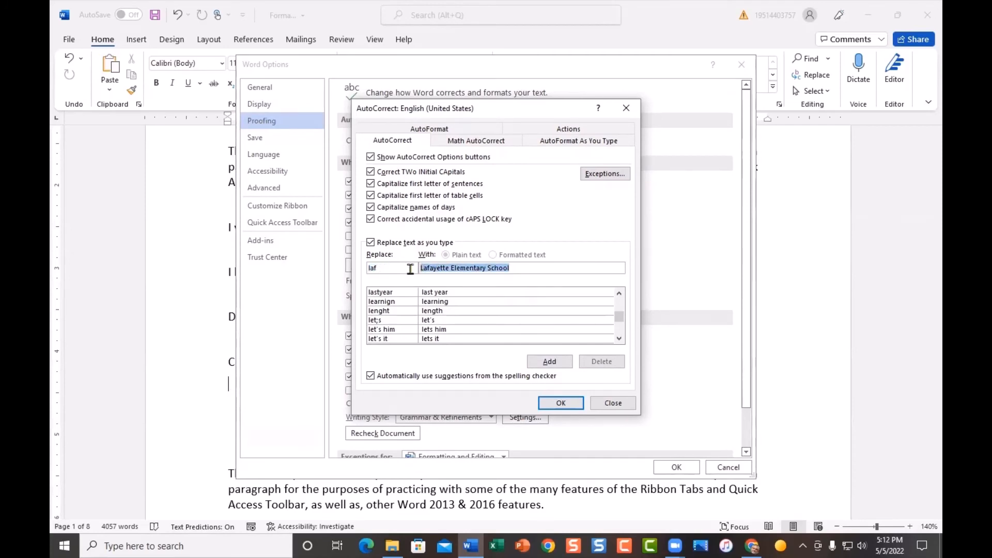
key(Delete)
drag(408, 269, 354, 274)
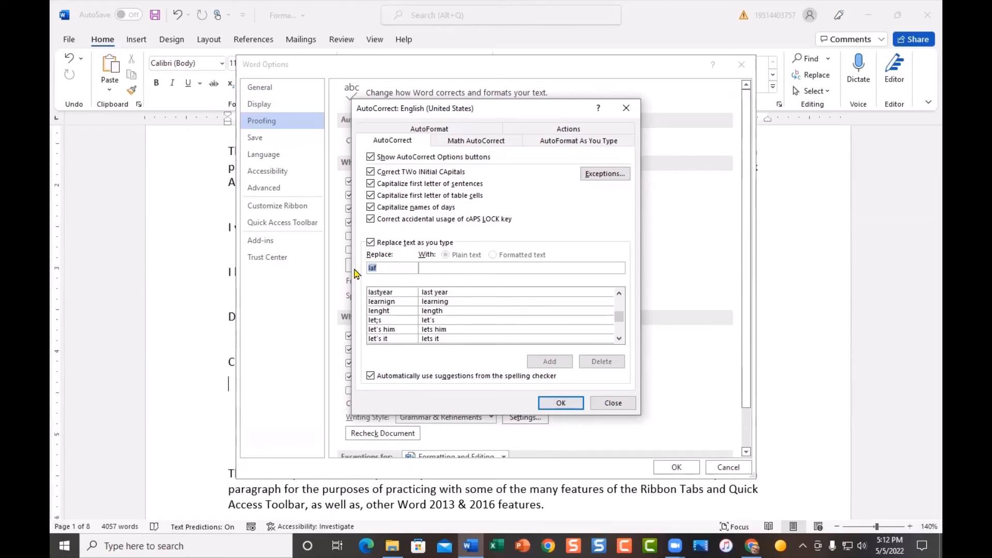
text(car)
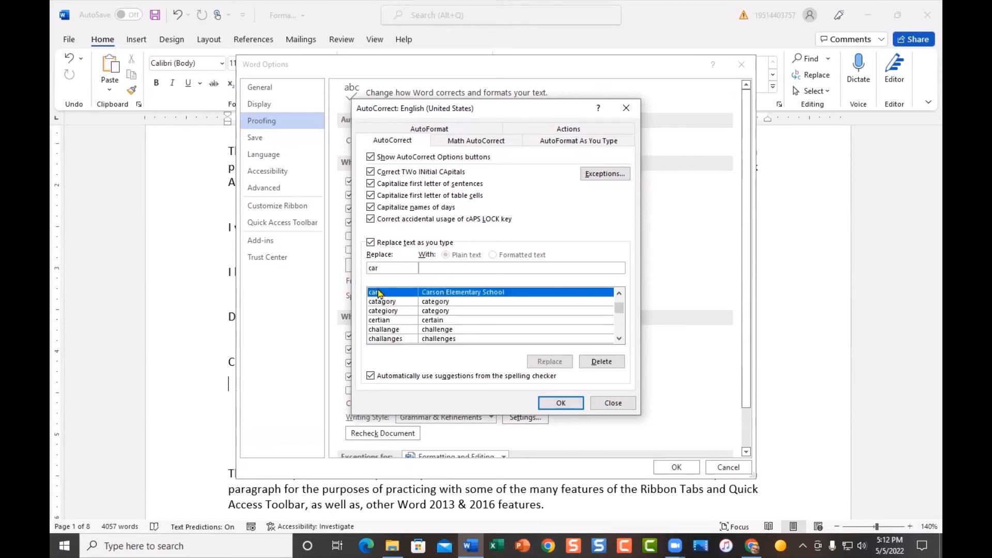
click(600, 363)
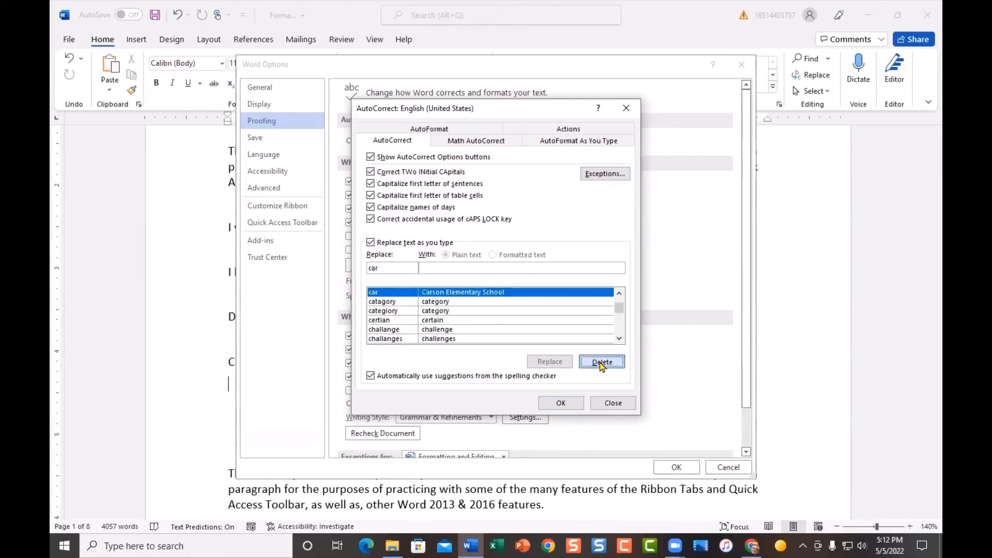